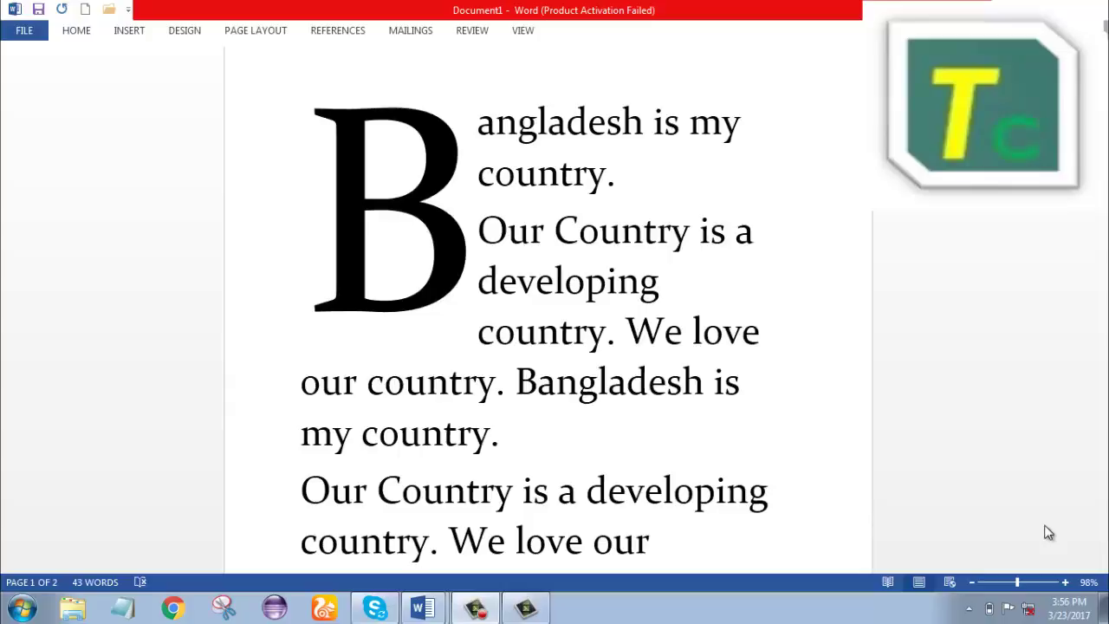
# Step: Start a new blank document with Ctrl+N
pyautogui.press('Up')
pyautogui.press('Up')
pyautogui.press('Up')
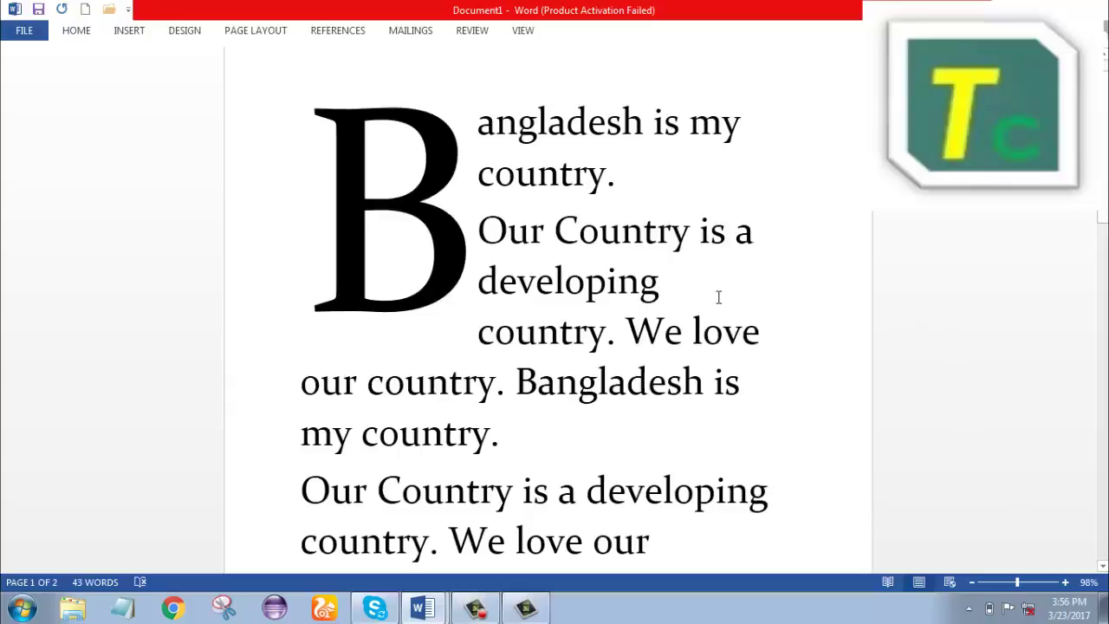
pyautogui.hotkey('ctrl', 'n')
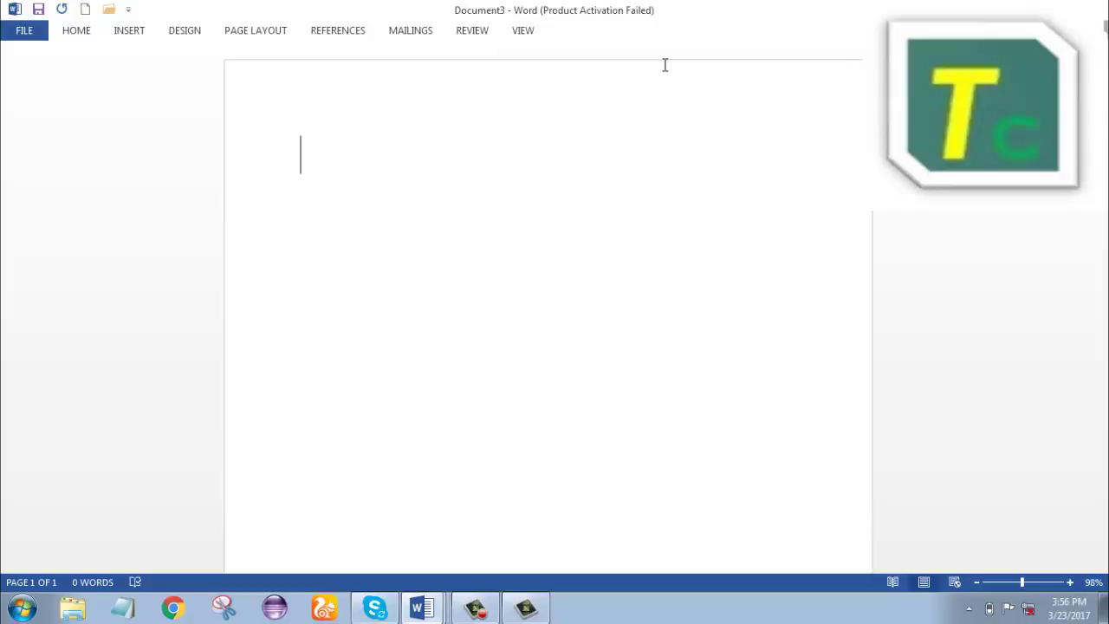
# Step: Switch the ribbon to the Insert commands
pyautogui.click(134, 32)
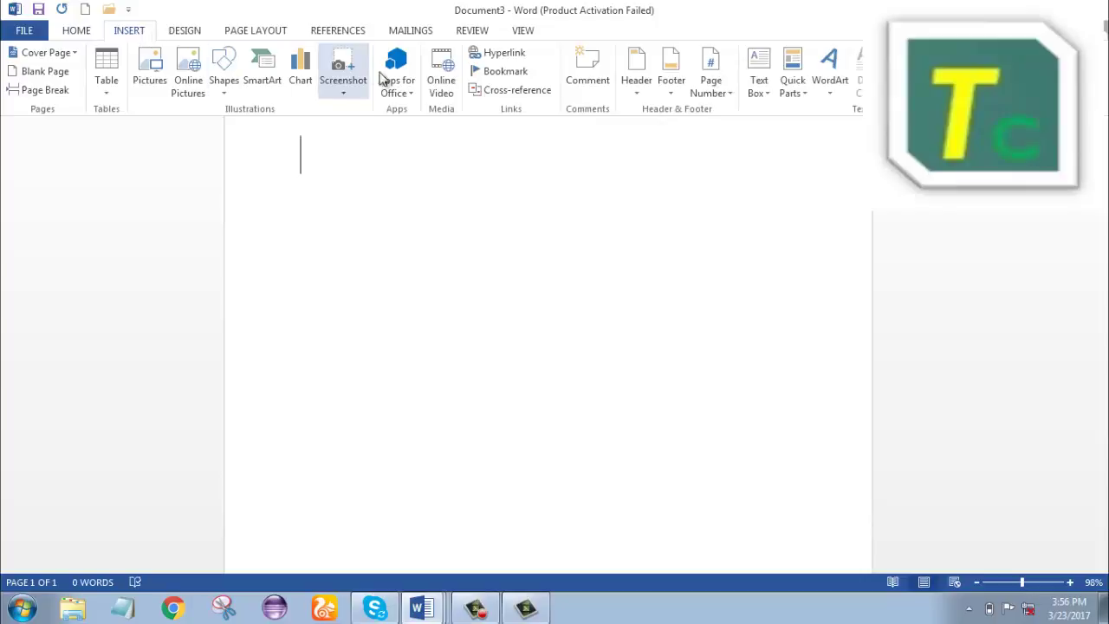
# Step: Open the Insert Chart dialog from the Illustrations group
pyautogui.click(298, 74)
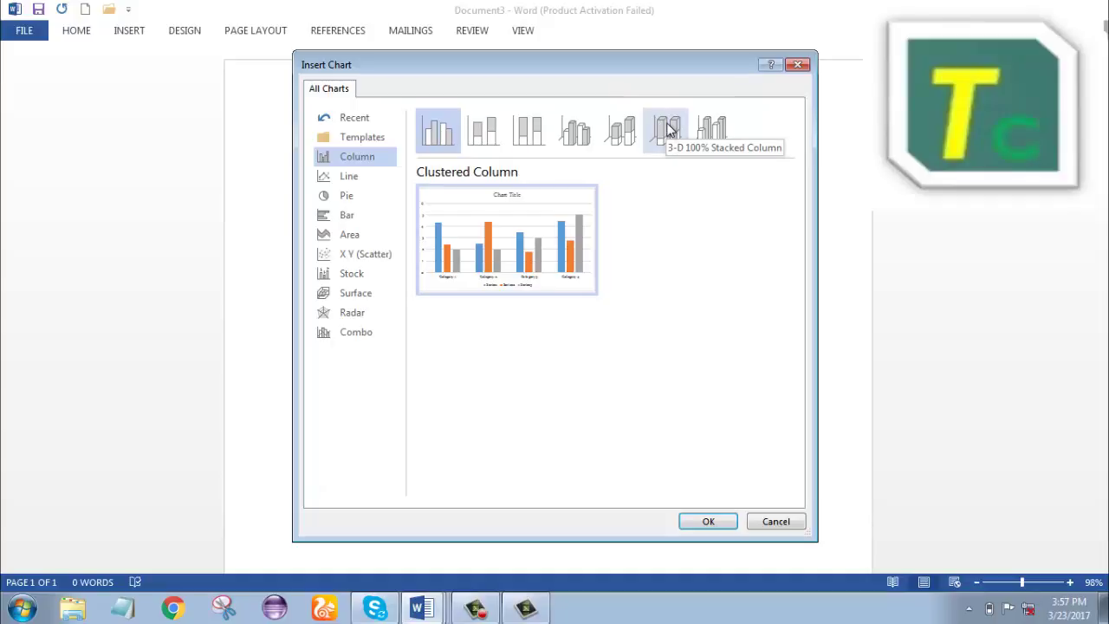
# Step: Insert a basic pie chart from the Pie chart types
pyautogui.click(371, 181)
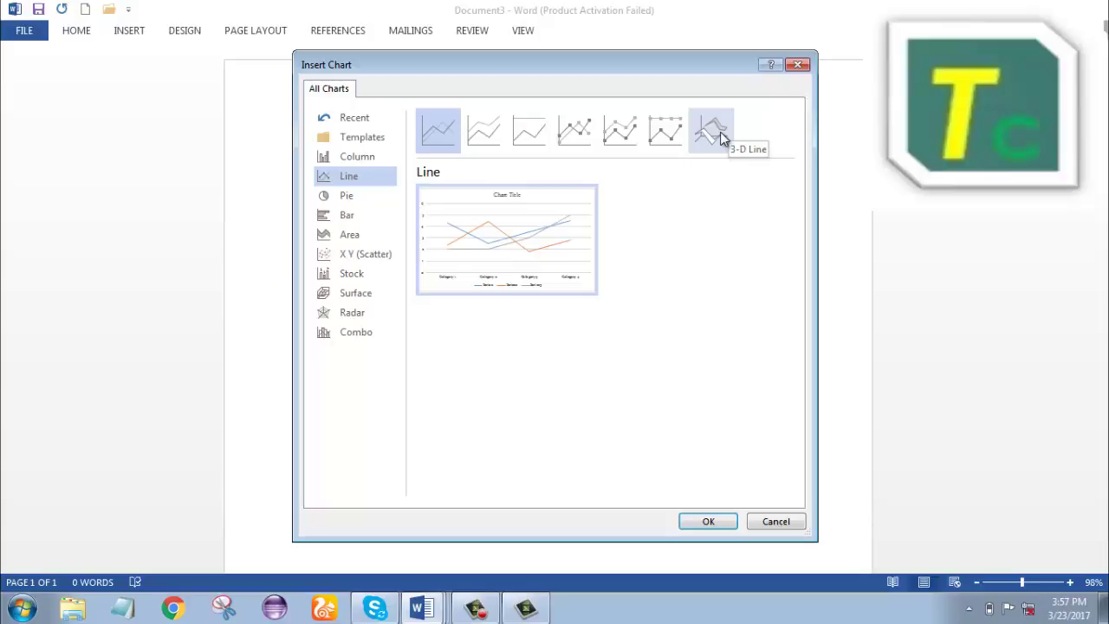
pyautogui.click(362, 195)
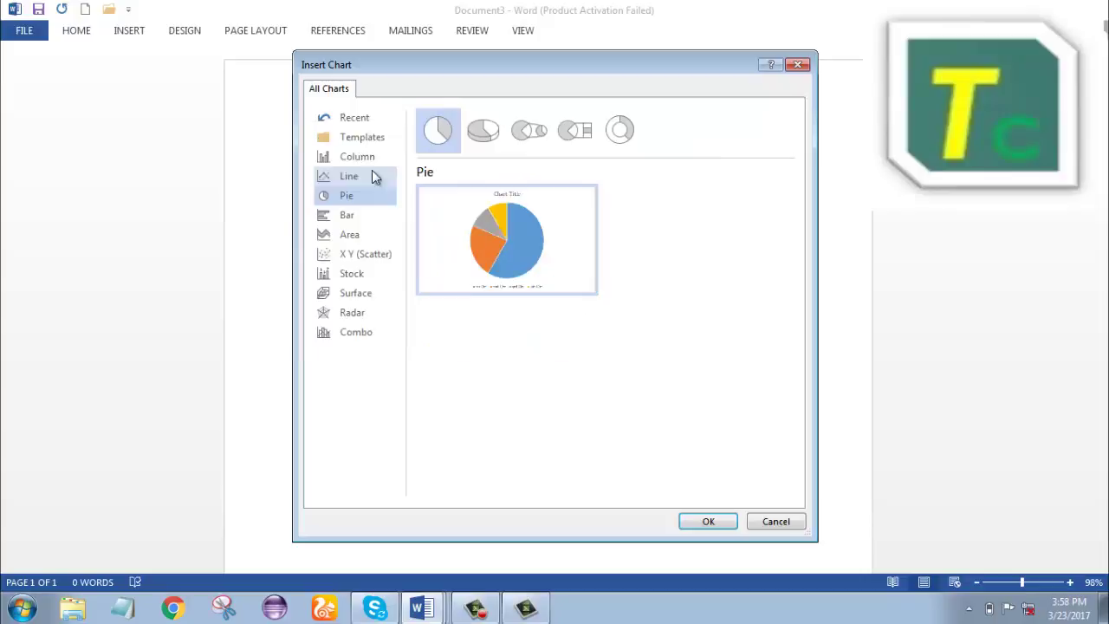
pyautogui.click(711, 521)
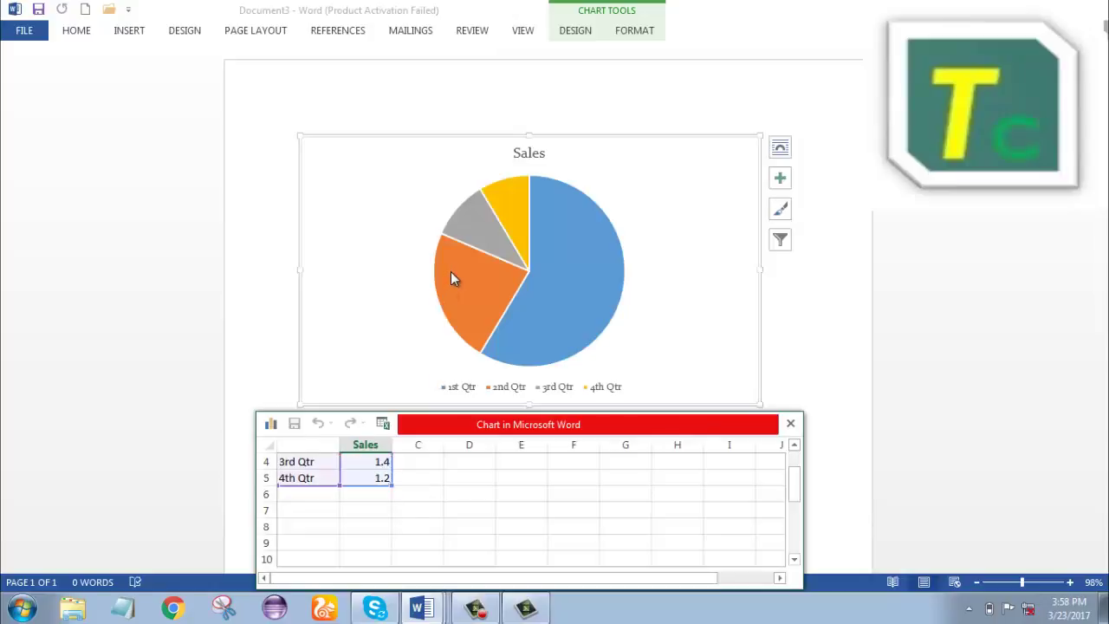
# Step: Dismiss the activation message and move the chart data sheet up over the pie chart
pyautogui.click(700, 576)
pyautogui.scroll(1, 389, 491)
pyautogui.click(564, 443)
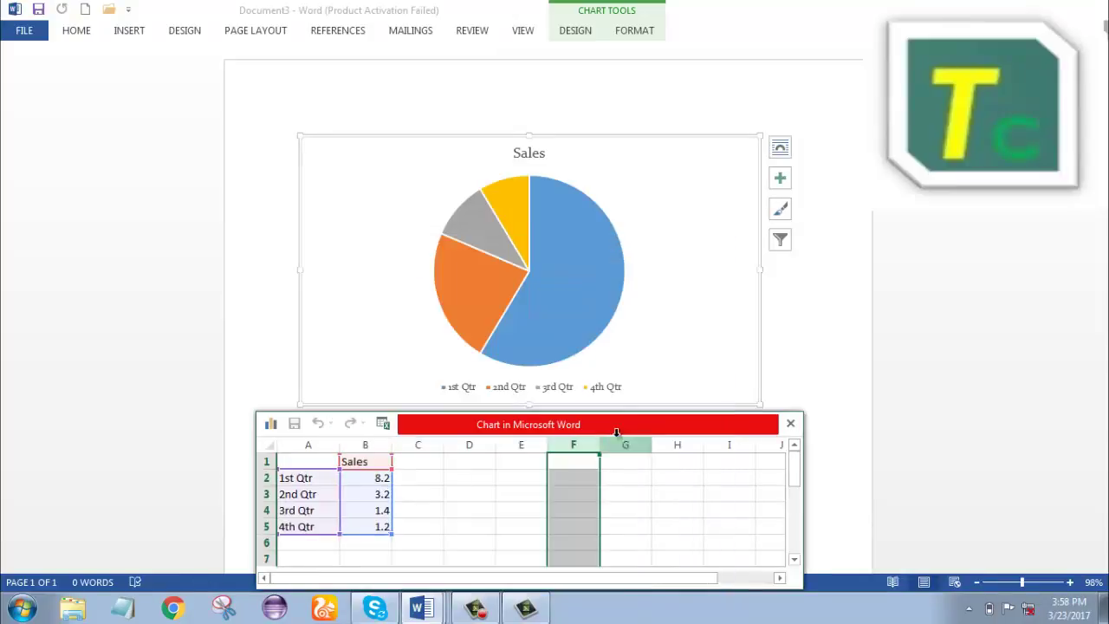
pyautogui.moveTo(619, 424); pyautogui.dragTo(744, 238)
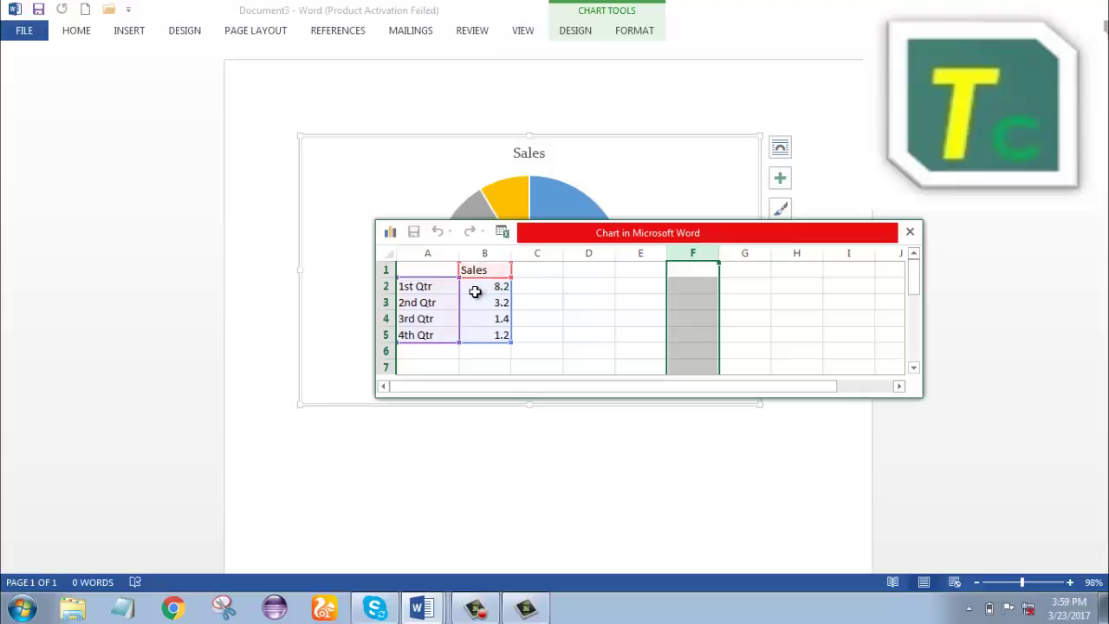
# Step: Replace 1st Qtr with T-Shirt and set its value to 40%
pyautogui.doubleClick(437, 286)
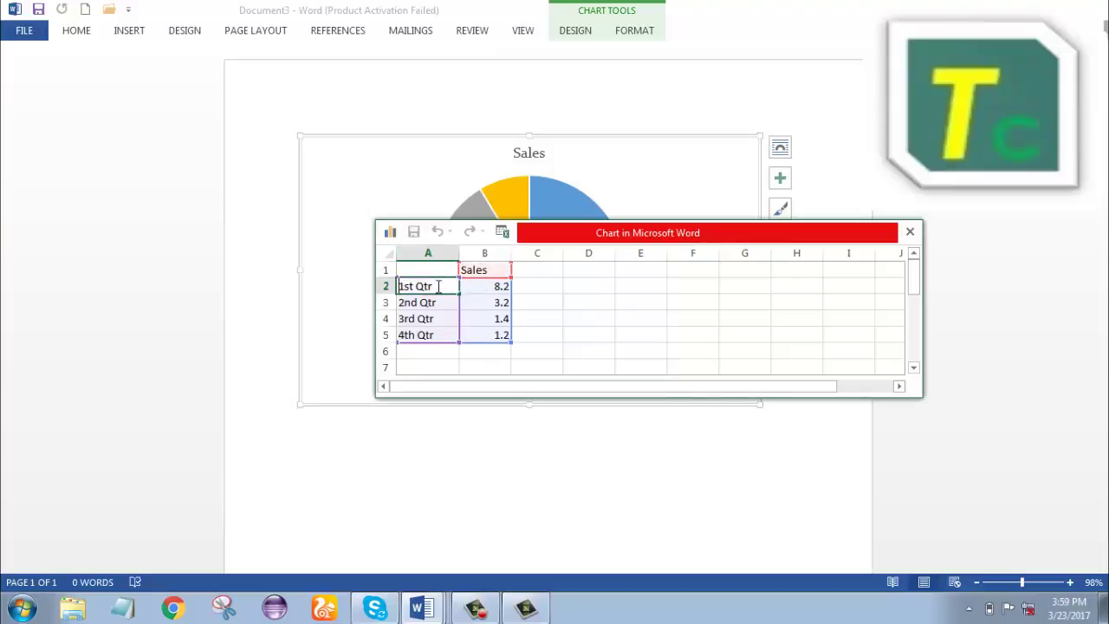
pyautogui.moveTo(438, 286); pyautogui.dragTo(400, 286)
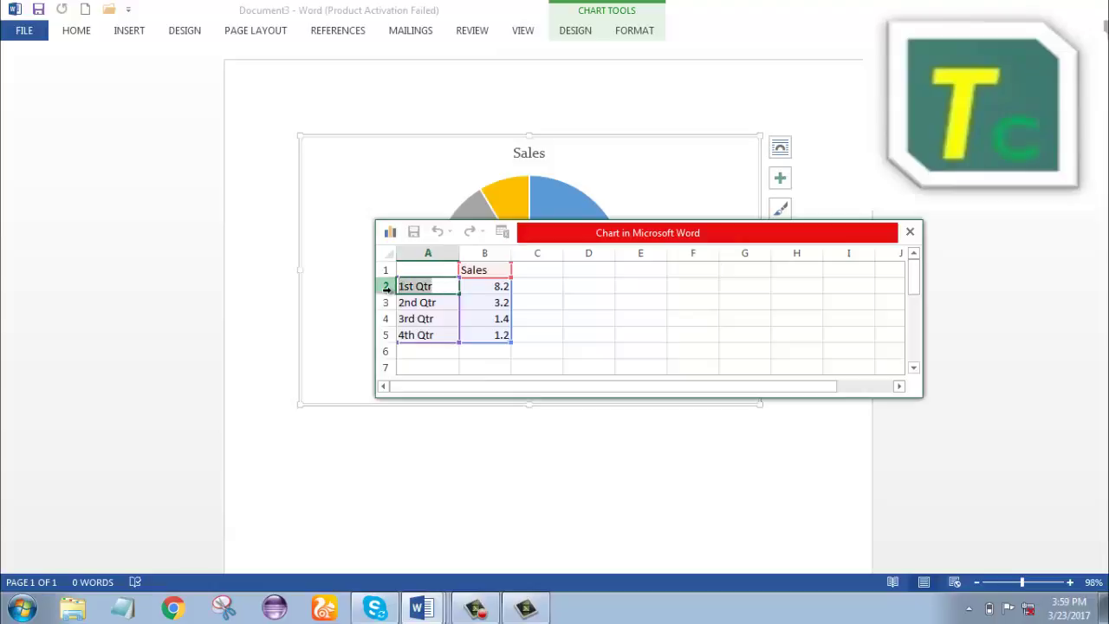
pyautogui.write('T-')
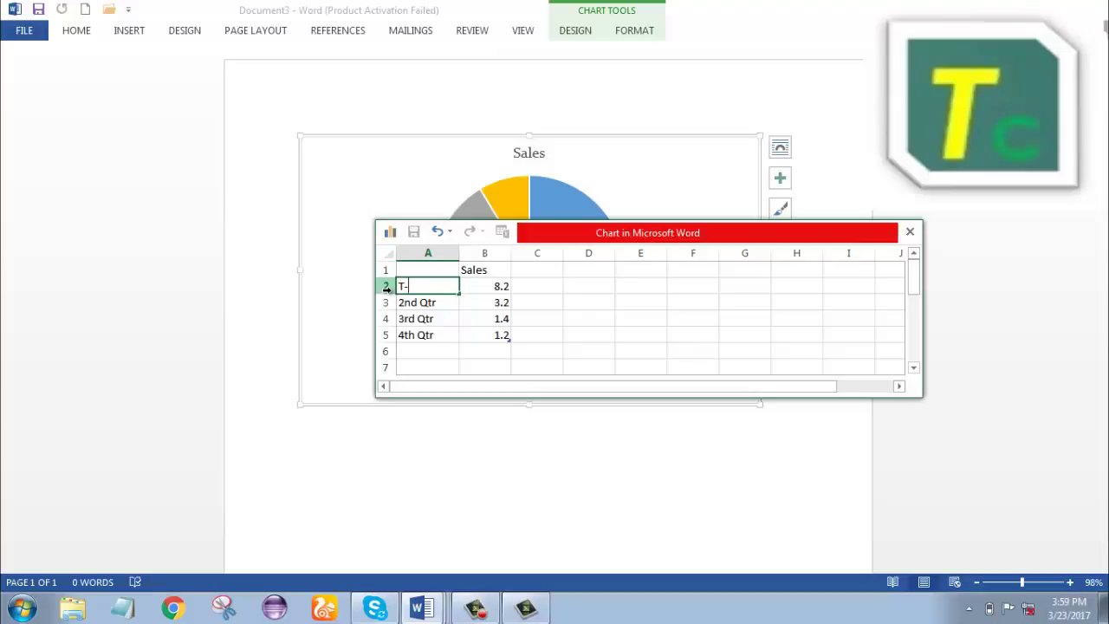
pyautogui.write('Shirt')
pyautogui.click(471, 287)
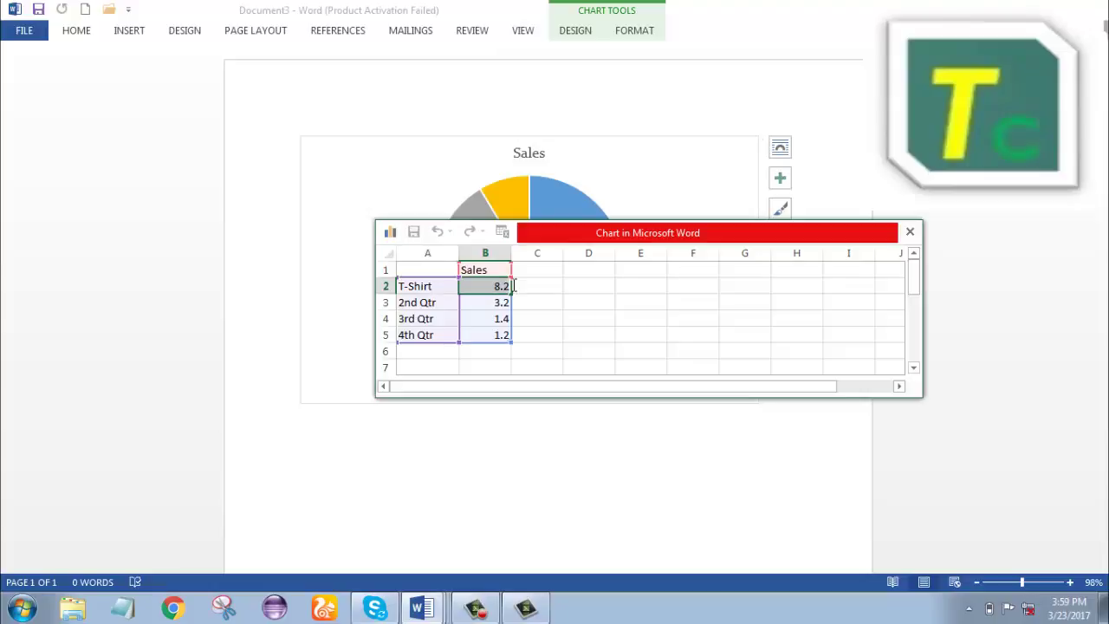
pyautogui.click(511, 286)
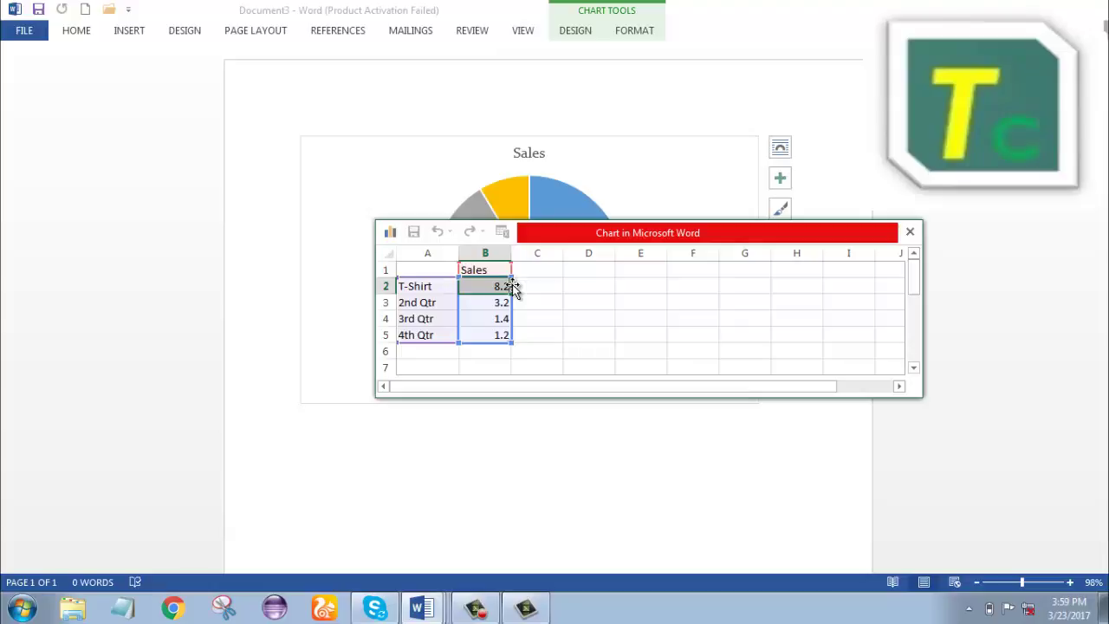
pyautogui.write('40')
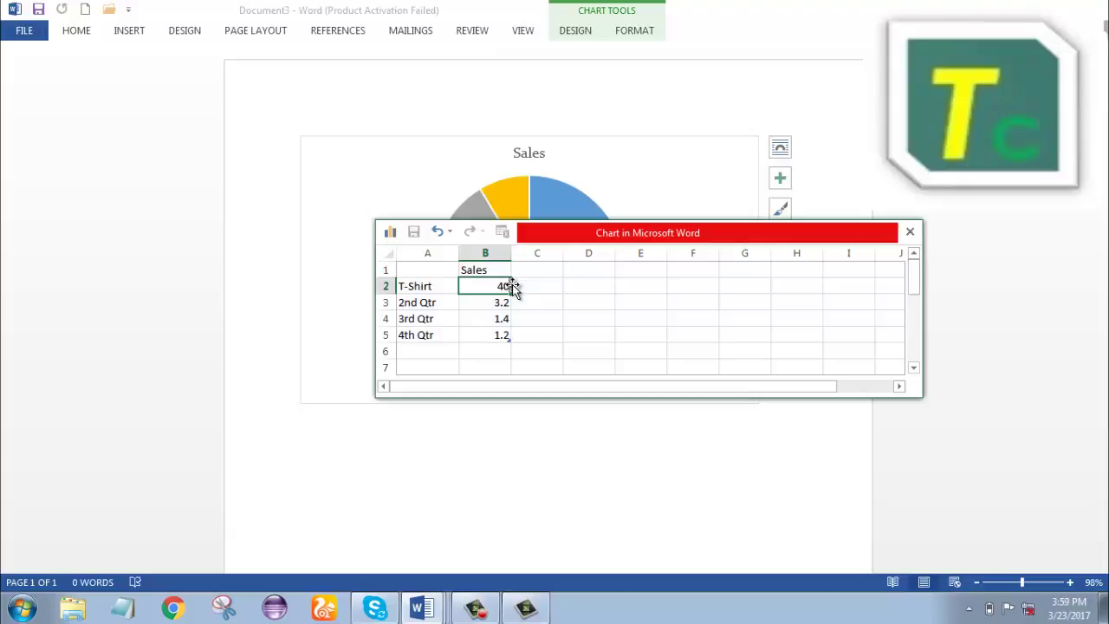
pyautogui.write('%')
# Step: Replace 2nd Qtr with Pant and set its value to 30%
pyautogui.doubleClick(442, 302)
pyautogui.doubleClick(442, 303)
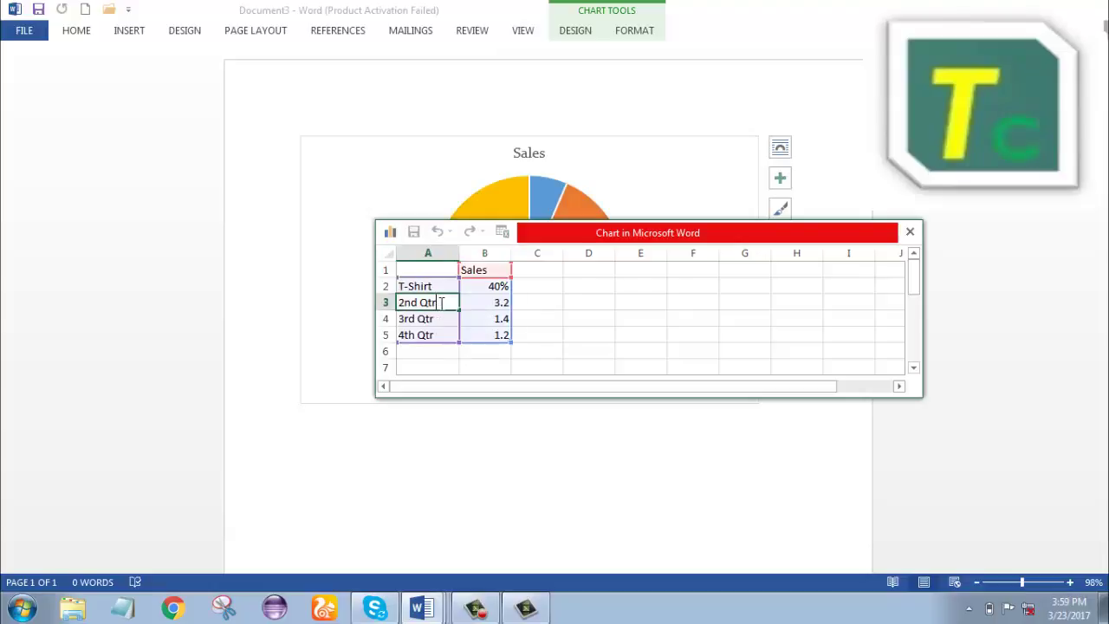
pyautogui.press('BackSpace')
pyautogui.press('BackSpace')
pyautogui.press('BackSpace')
pyautogui.press('BackSpace')
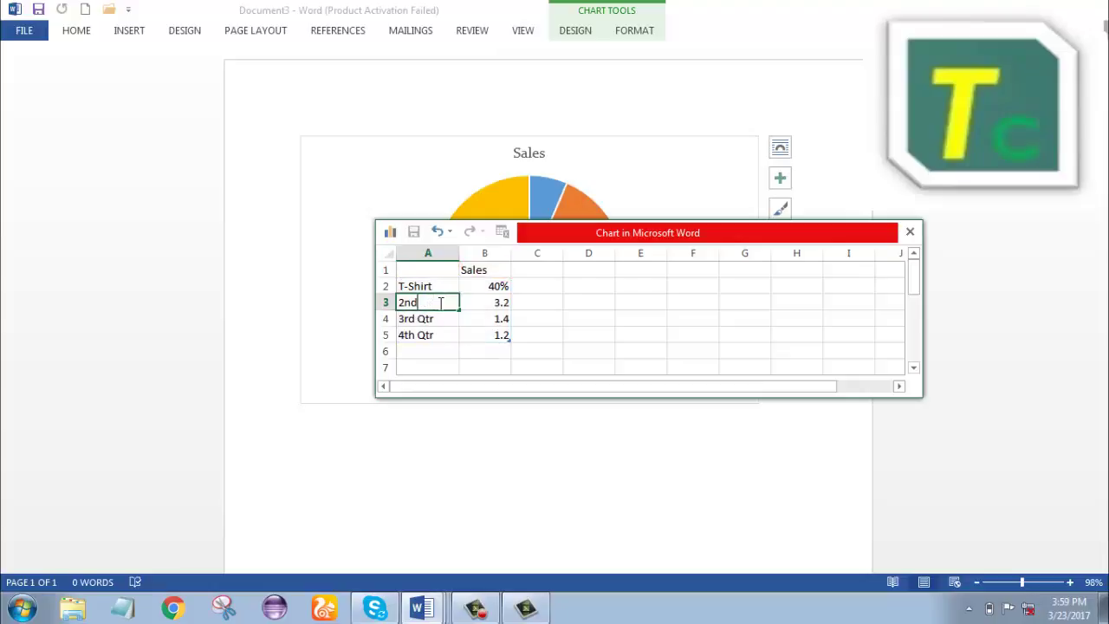
pyautogui.press('BackSpace')
pyautogui.press('BackSpace')
pyautogui.press('BackSpace')
pyautogui.write('P')
pyautogui.write('an')
pyautogui.click(482, 302)
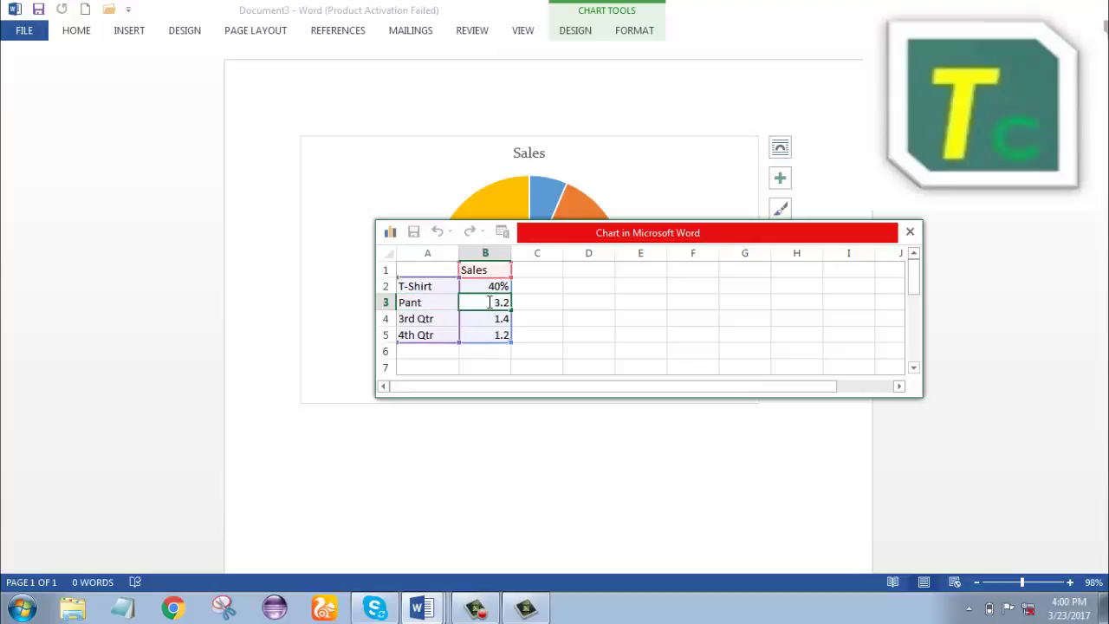
pyautogui.click(489, 302)
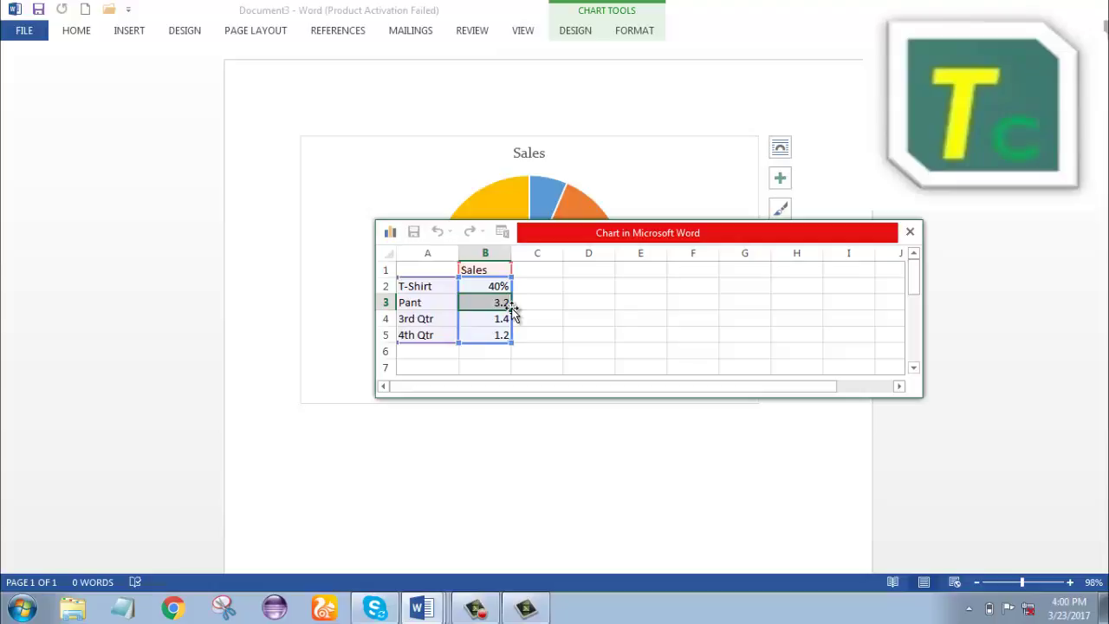
pyautogui.write('3')
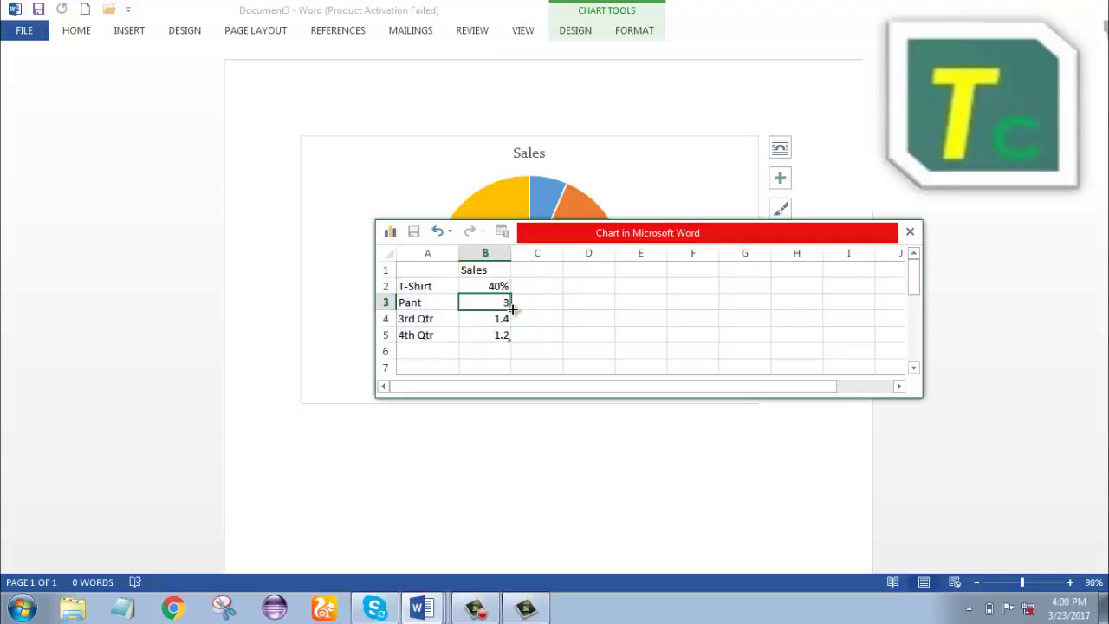
pyautogui.write('0%')
# Step: Replace 3rd Qtr with Panjabi and change its 1.4 value to 20%
pyautogui.click(440, 320)
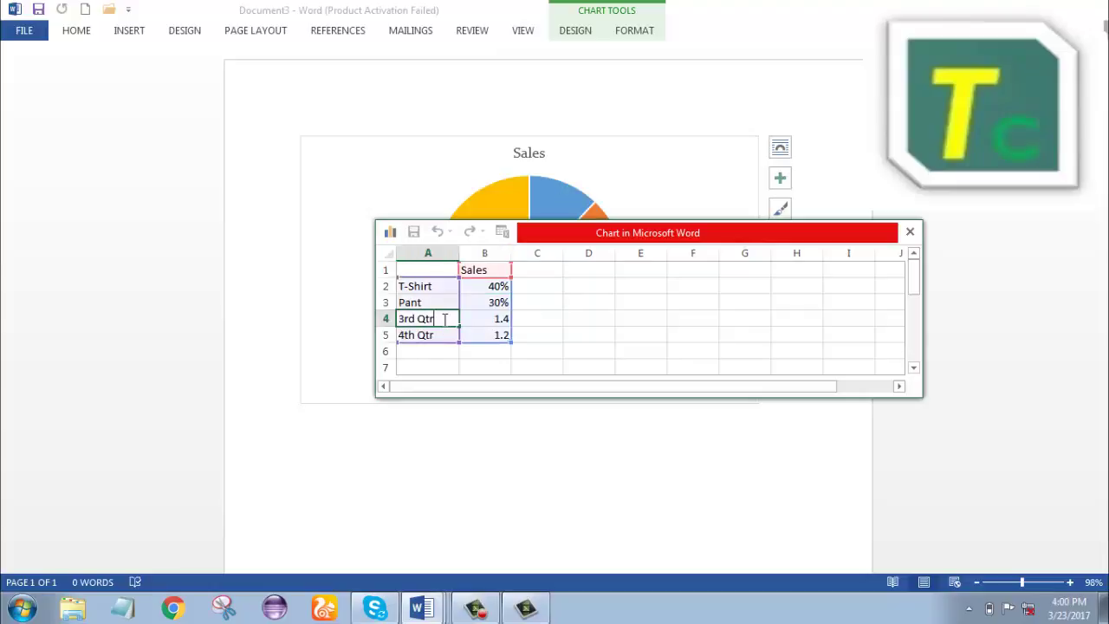
pyautogui.moveTo(439, 320); pyautogui.dragTo(386, 319)
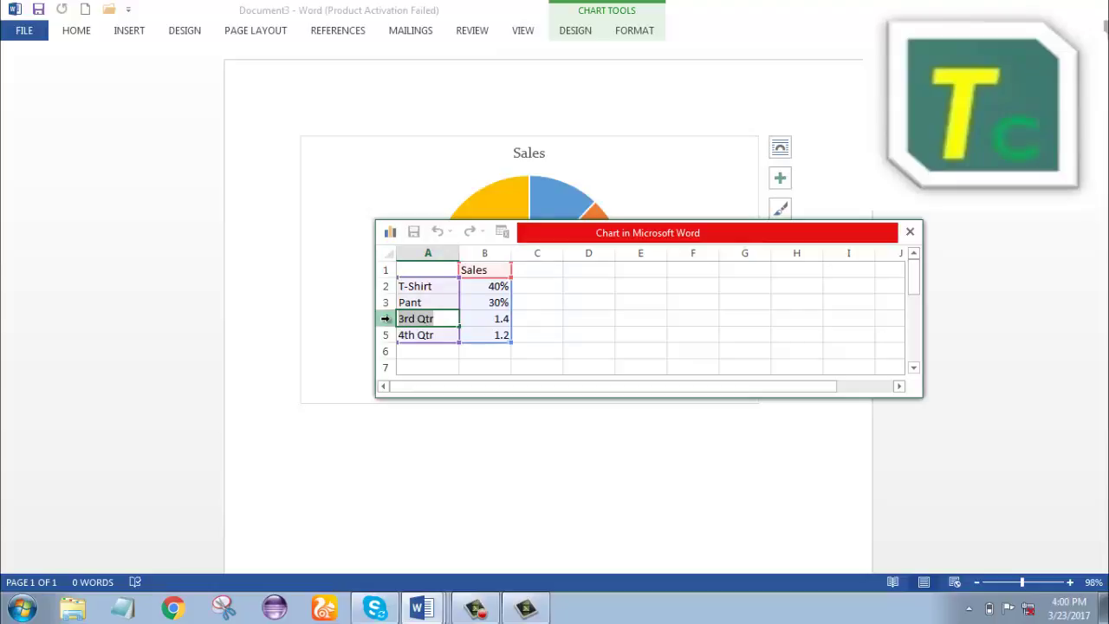
pyautogui.write('Pant')
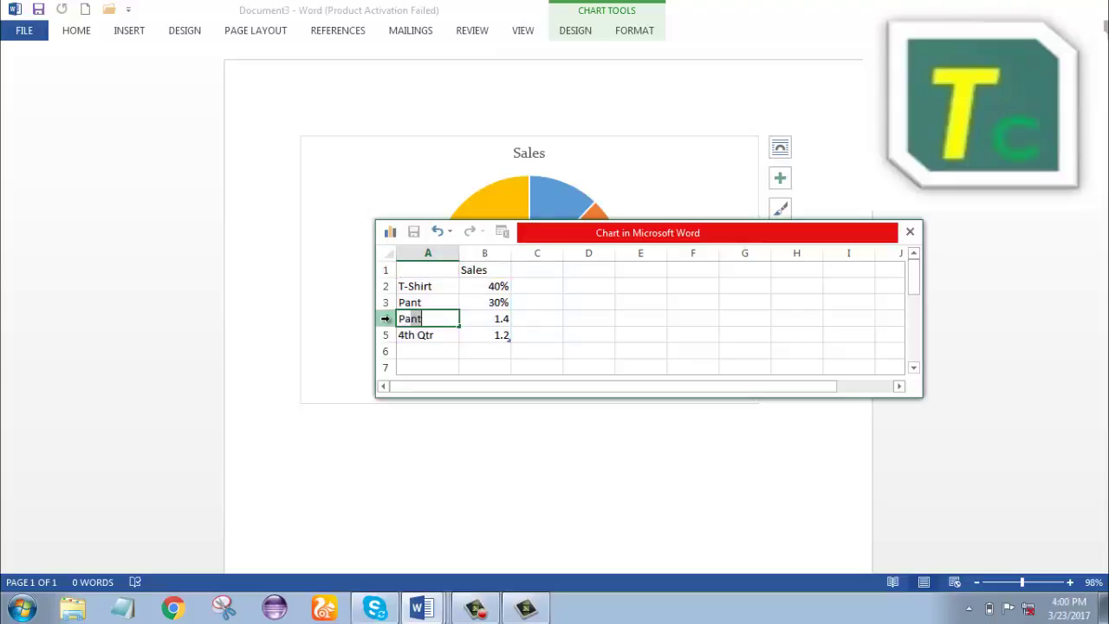
pyautogui.press('BackSpace')
pyautogui.write('jab')
pyautogui.write('o')
pyautogui.click(489, 318)
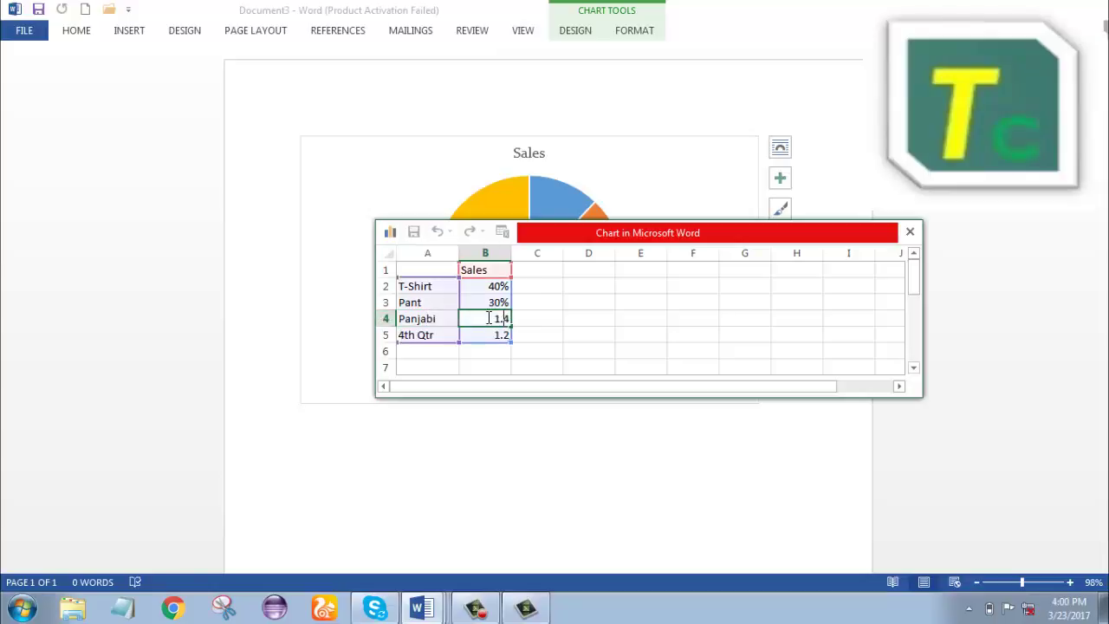
pyautogui.moveTo(512, 318); pyautogui.dragTo(515, 318)
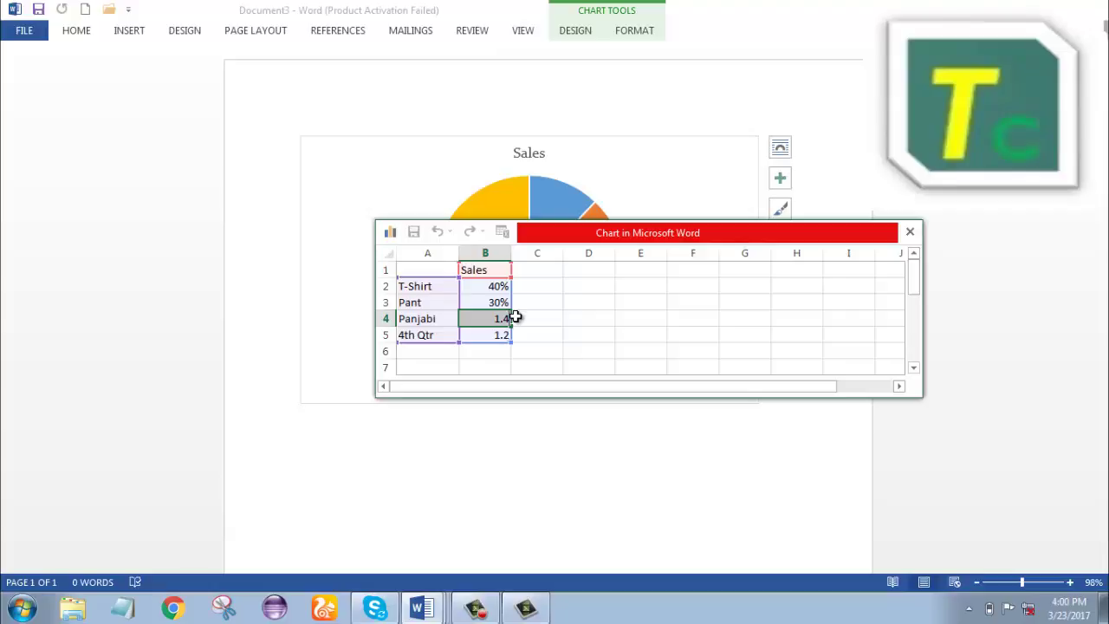
pyautogui.write('20')
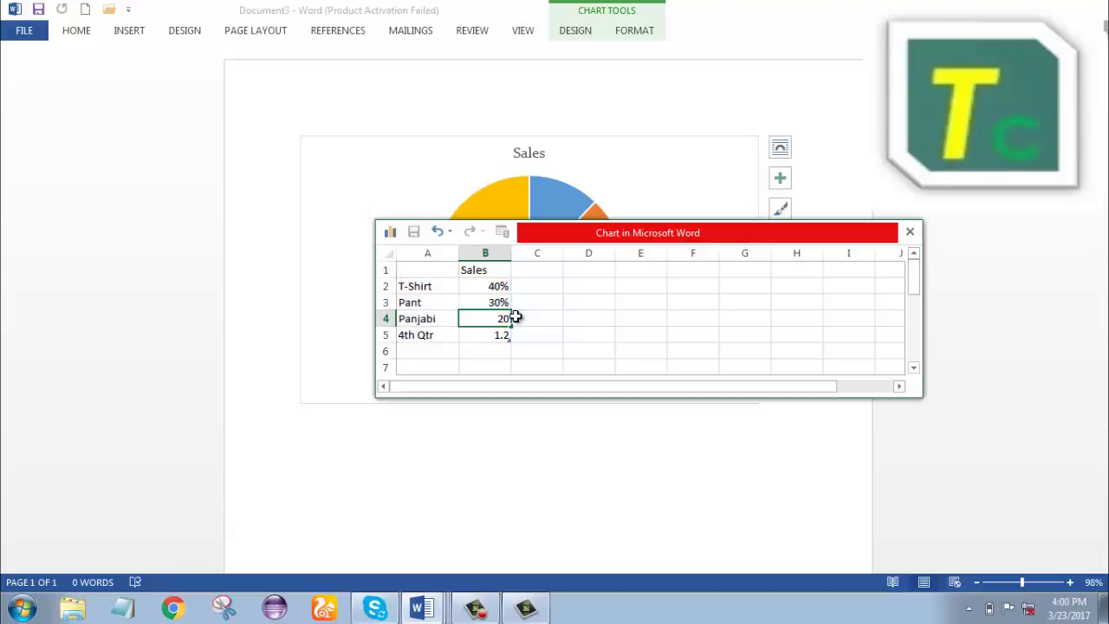
# Step: Replace 4th Qtr and 1.2 in the last row with Lungi and 10%
pyautogui.click(479, 339)
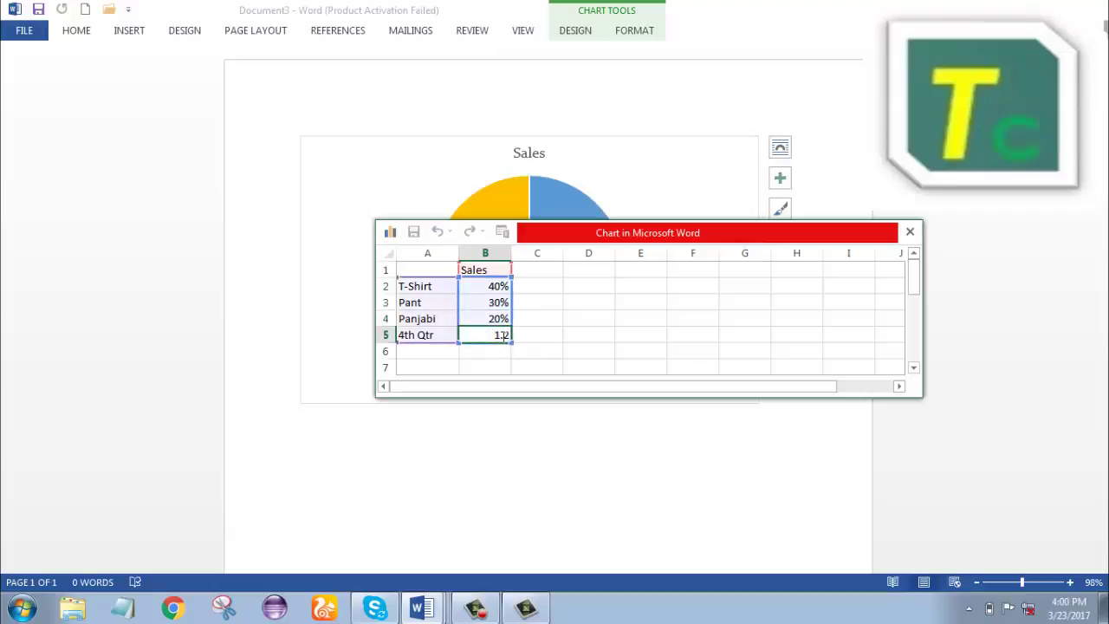
pyautogui.moveTo(493, 332); pyautogui.dragTo(506, 338)
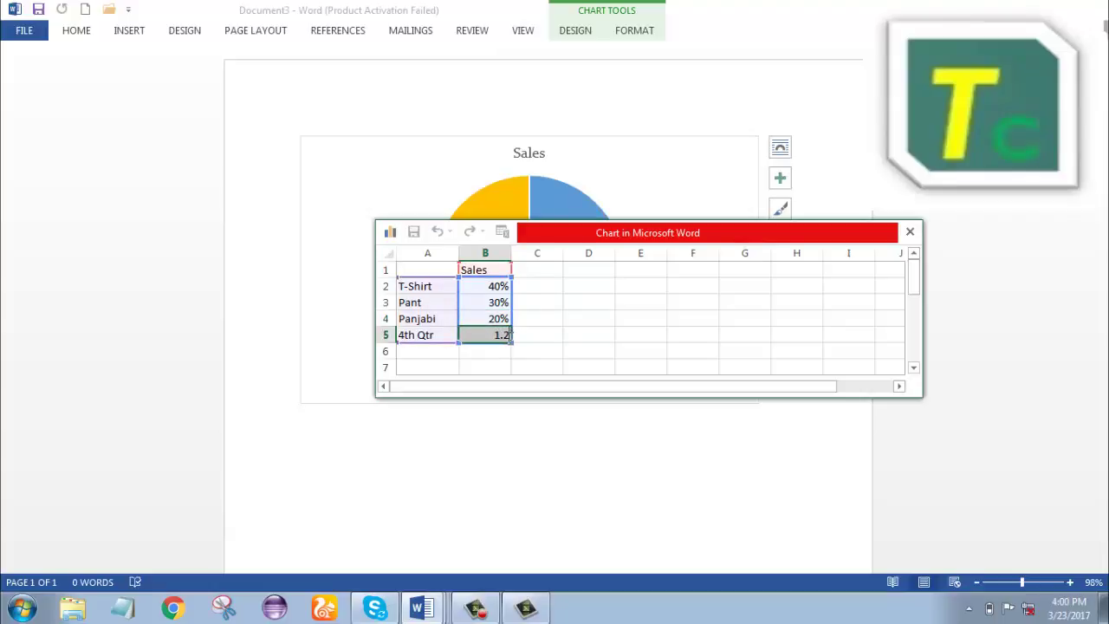
pyautogui.doubleClick(440, 334)
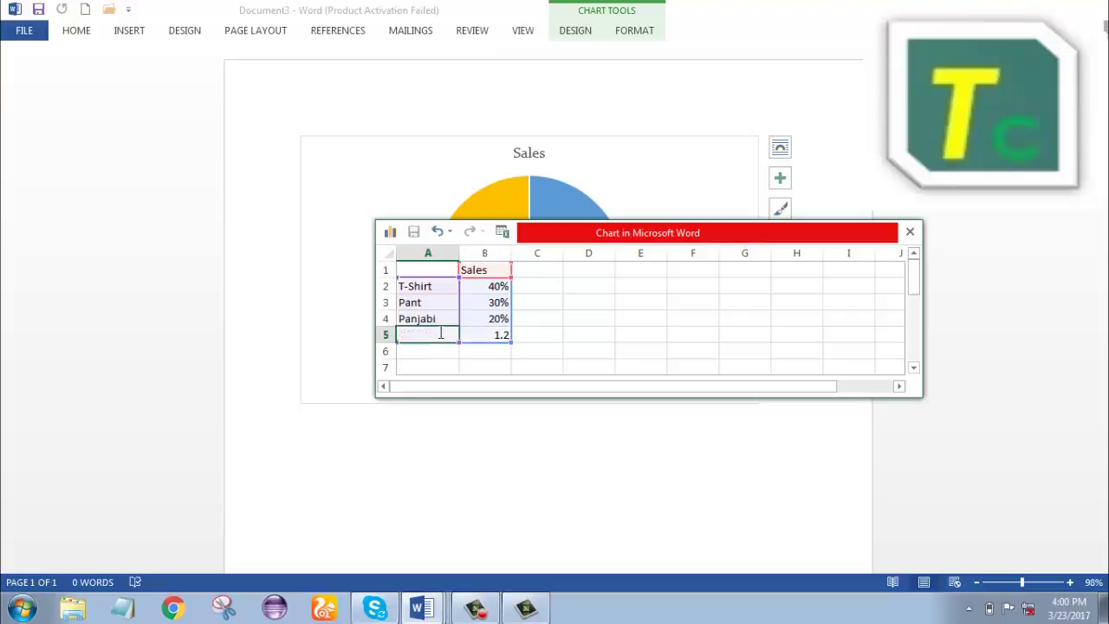
pyautogui.moveTo(440, 334); pyautogui.dragTo(386, 335)
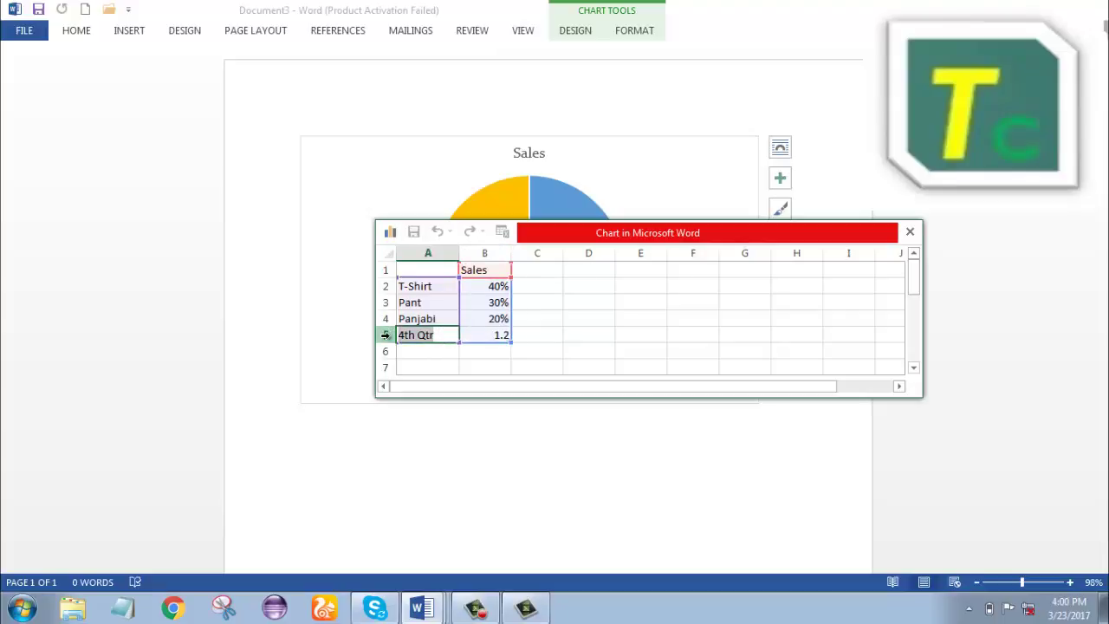
pyautogui.write('Lungi')
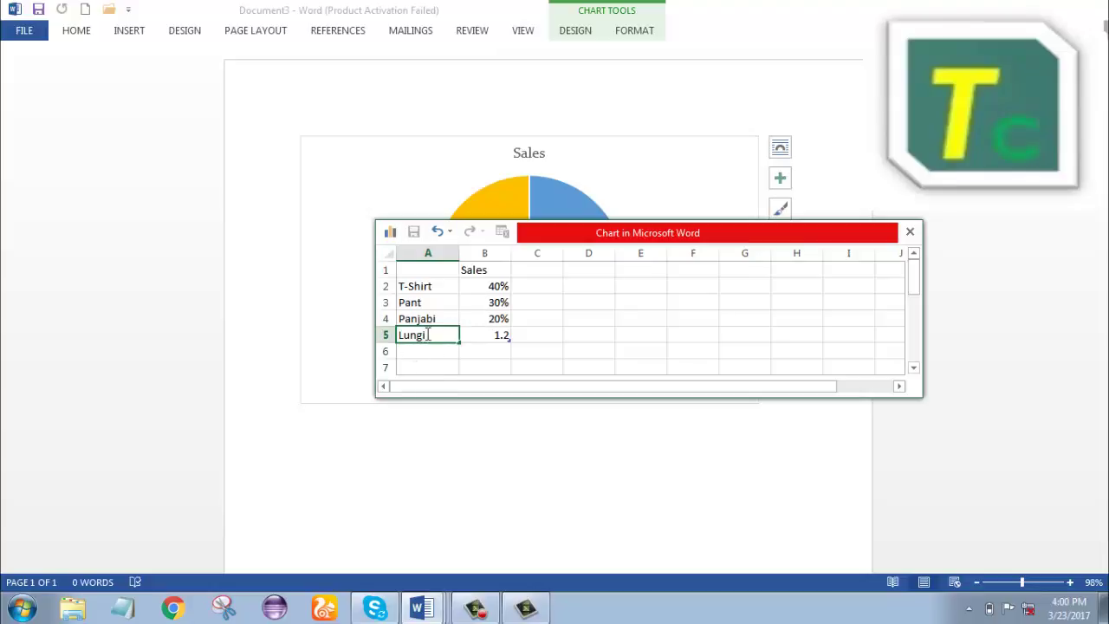
pyautogui.doubleClick(496, 335)
pyautogui.moveTo(496, 335); pyautogui.dragTo(512, 333)
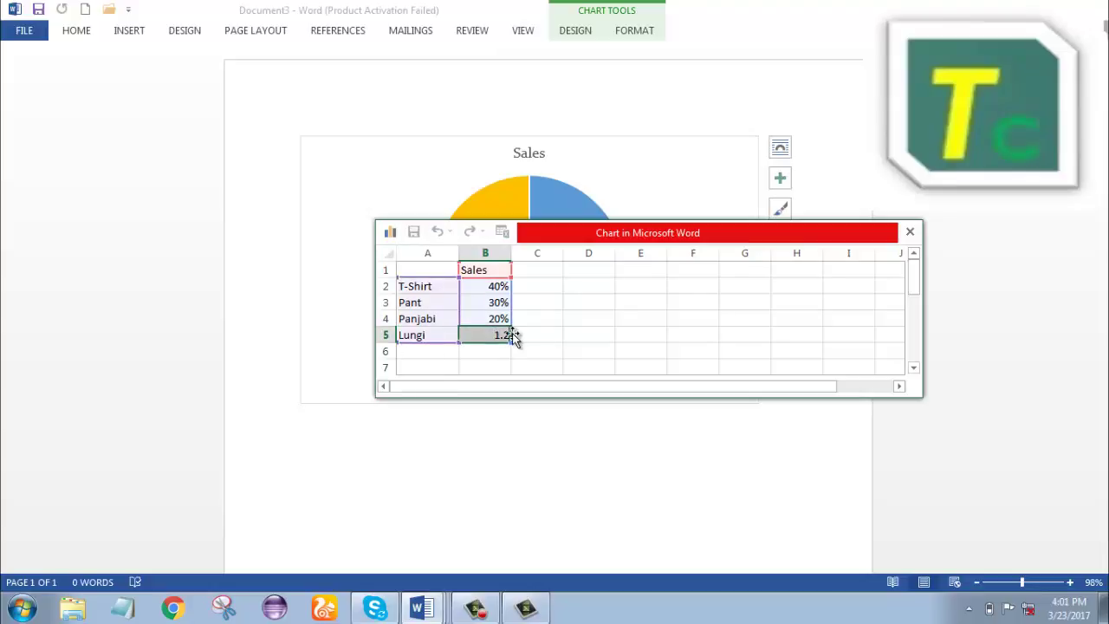
pyautogui.write('10')
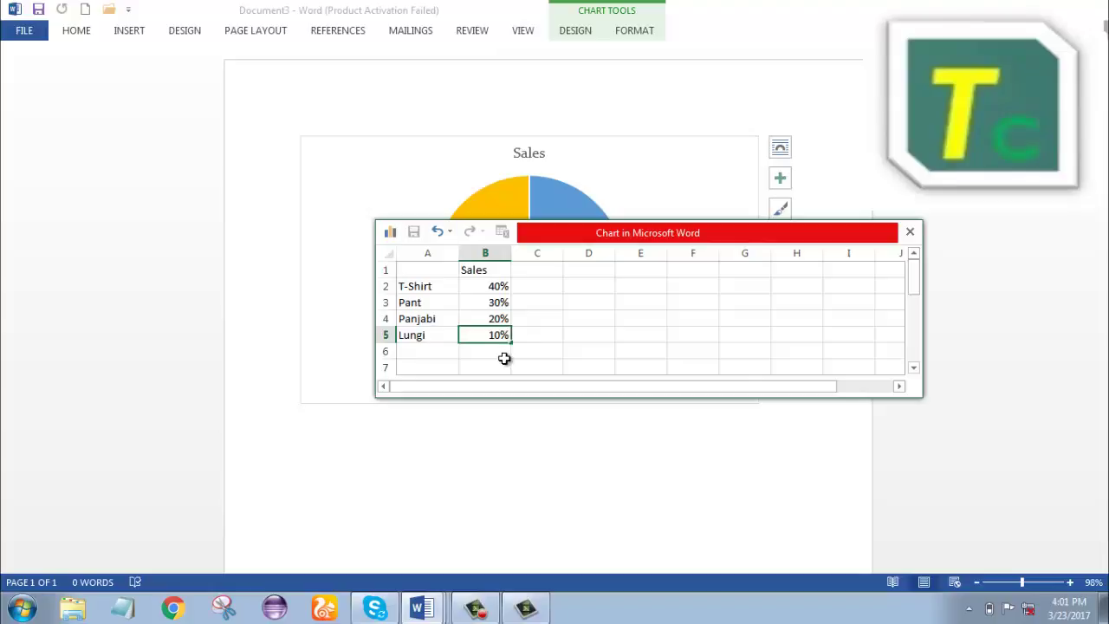
# Step: Confirm Lungi's 10% and return to Document3 showing the updated Sales pie chart
pyautogui.click(569, 351)
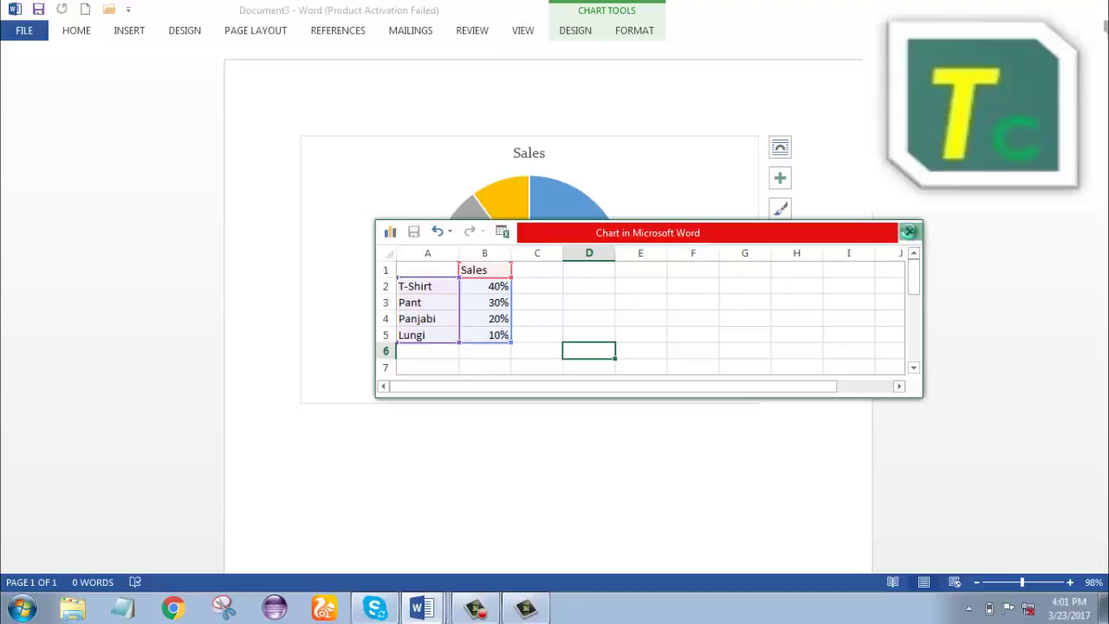
pyautogui.click(433, 610)
pyautogui.click(408, 539)
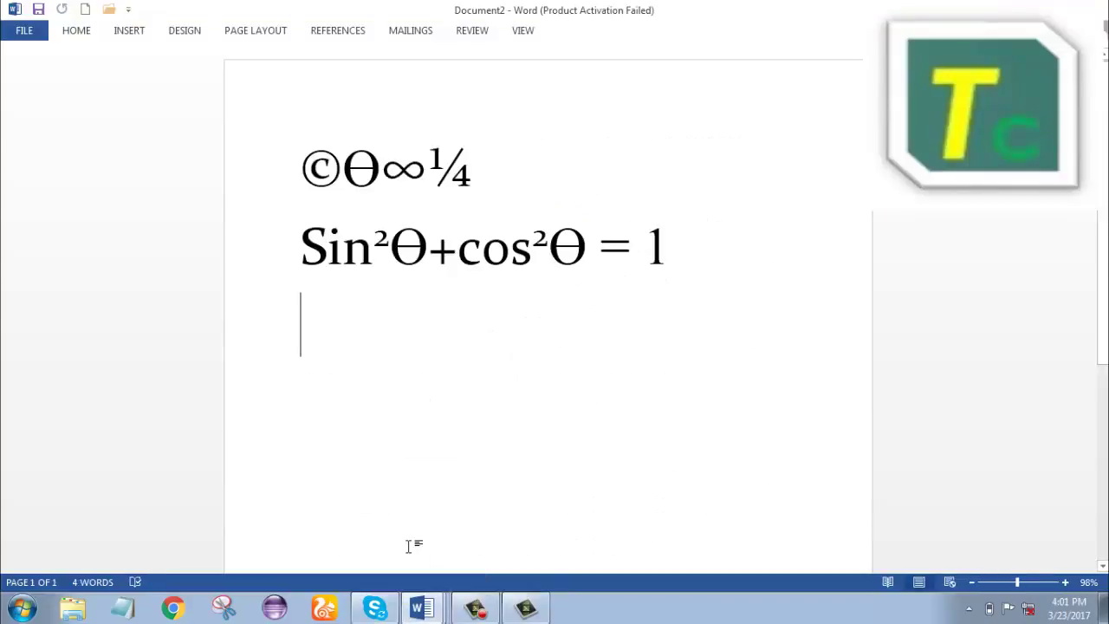
pyautogui.click(425, 608)
pyautogui.click(416, 568)
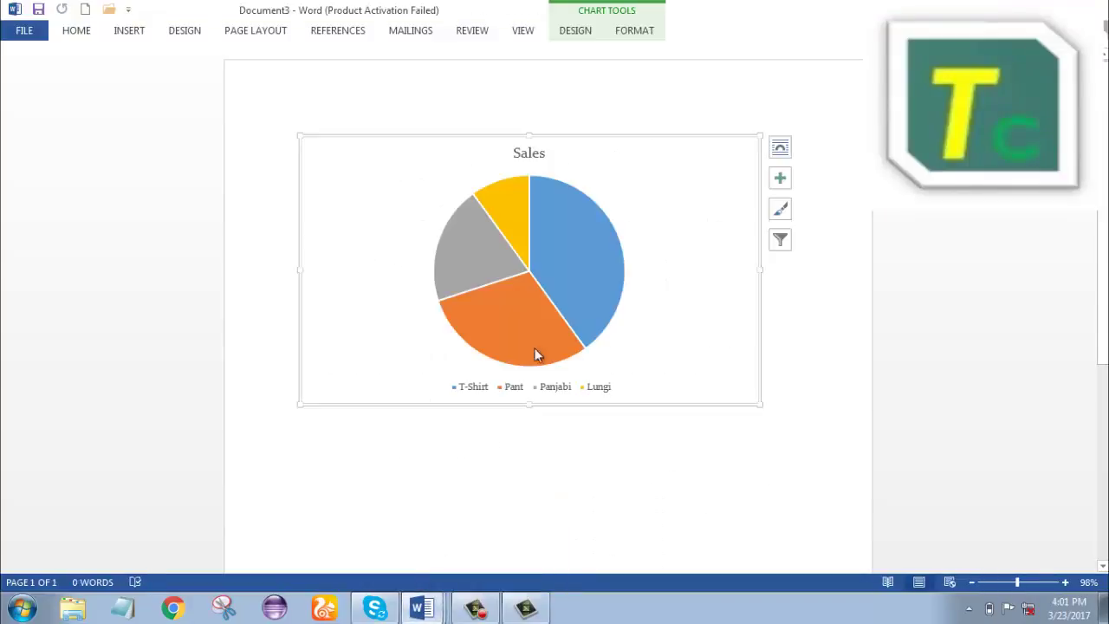
pyautogui.click(856, 274)
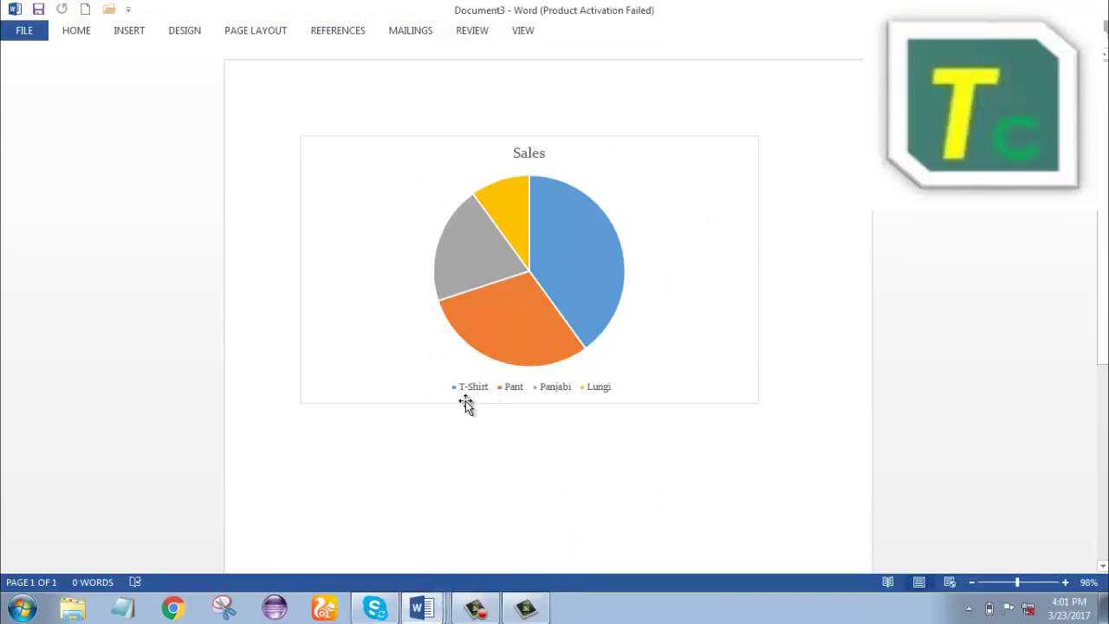
pyautogui.moveTo(582, 289)
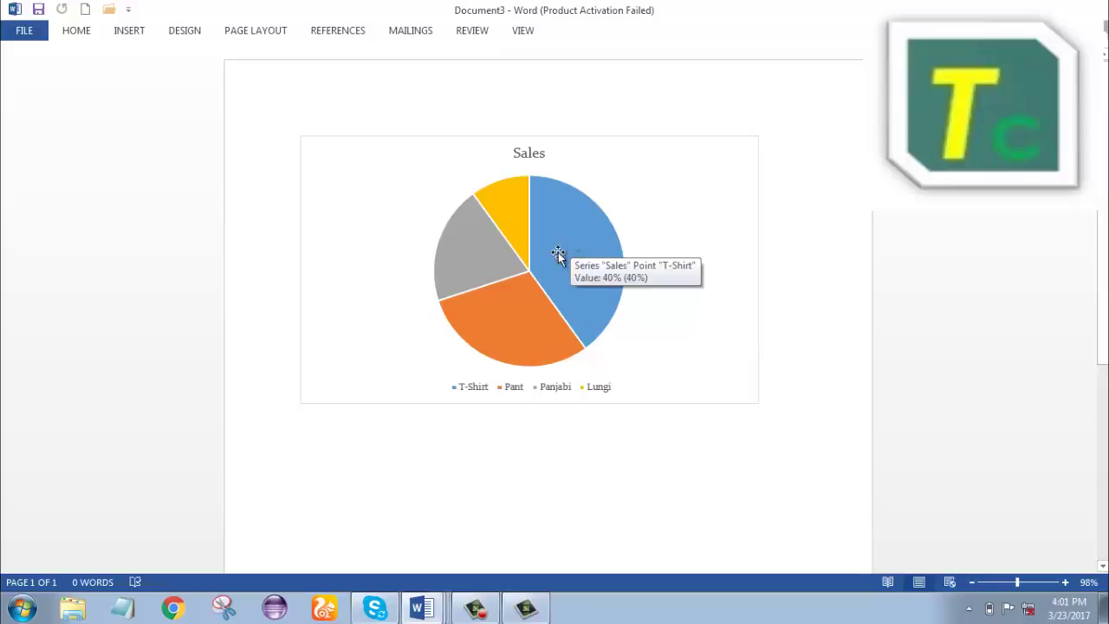
pyautogui.moveTo(498, 216)
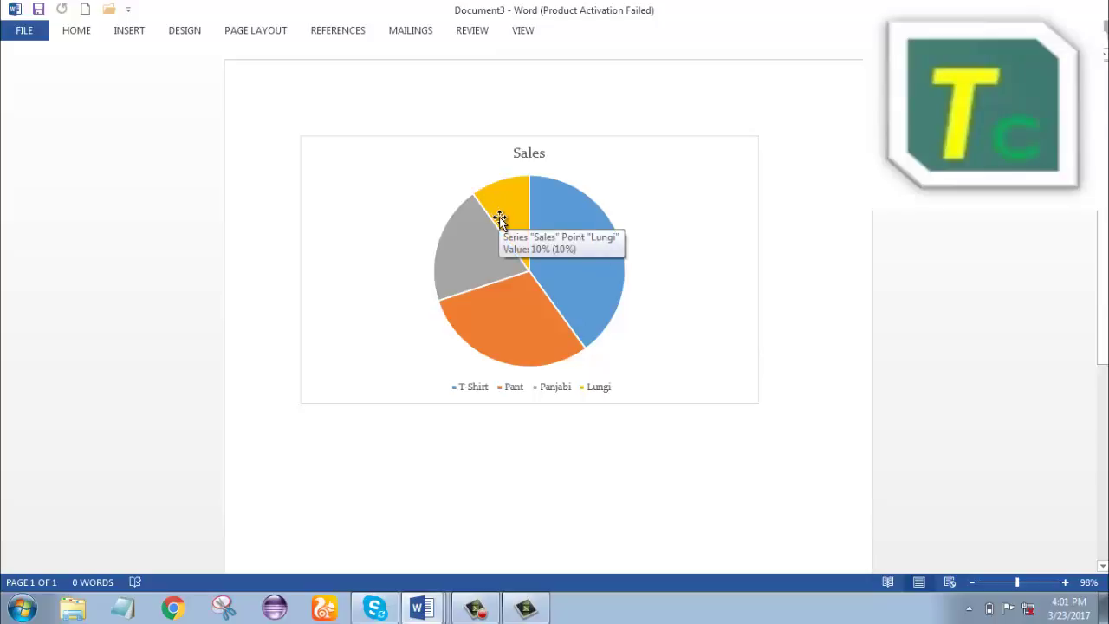
pyautogui.moveTo(489, 274)
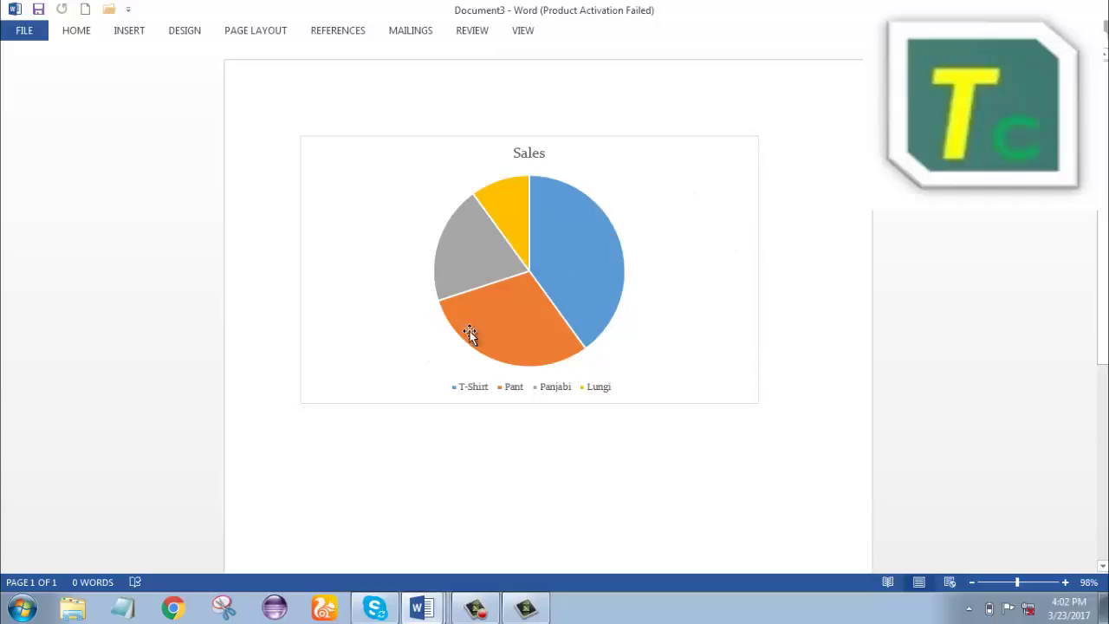
pyautogui.moveTo(457, 334)
pyautogui.moveTo(520, 192)
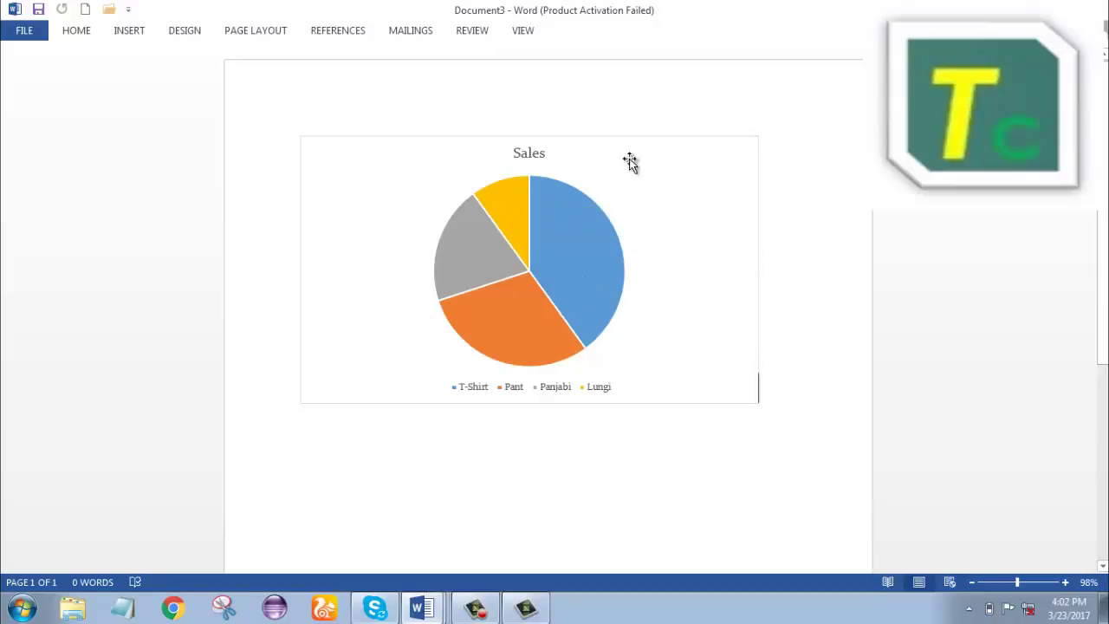